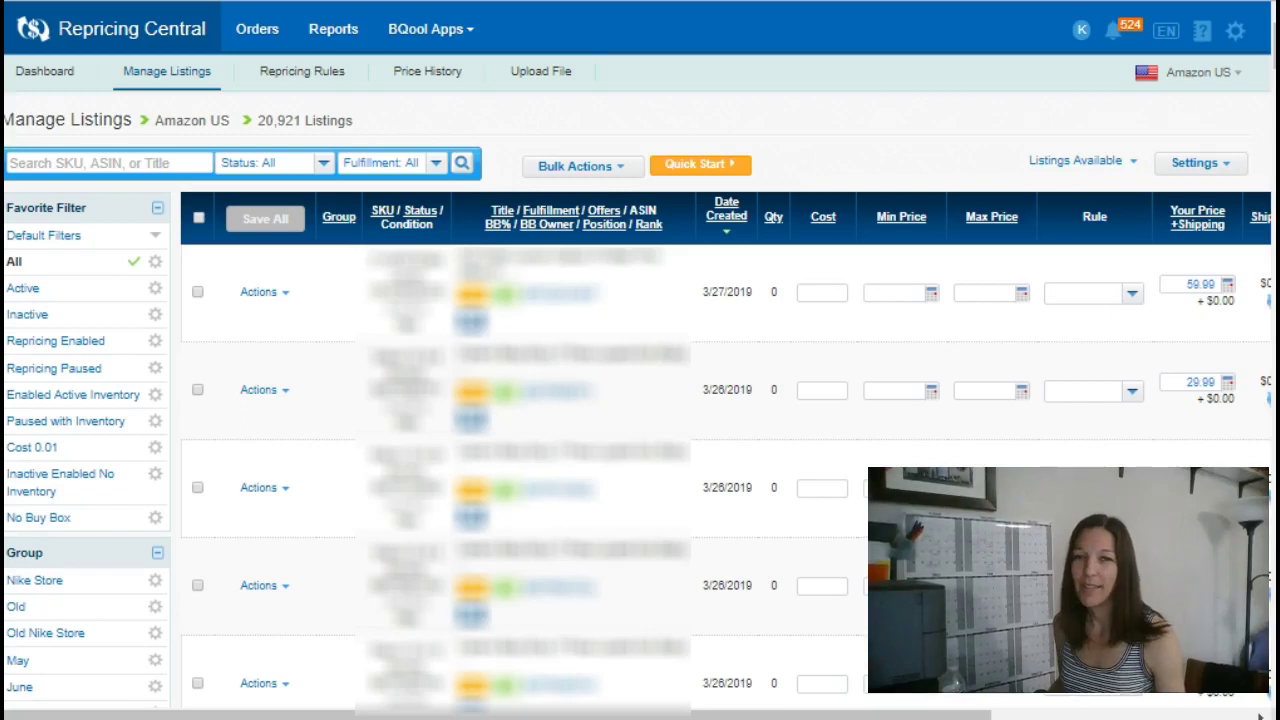
Open the Bulk Actions dropdown on the Manage Listings page
{"action": "left_click", "coordinate": [262, 585]}
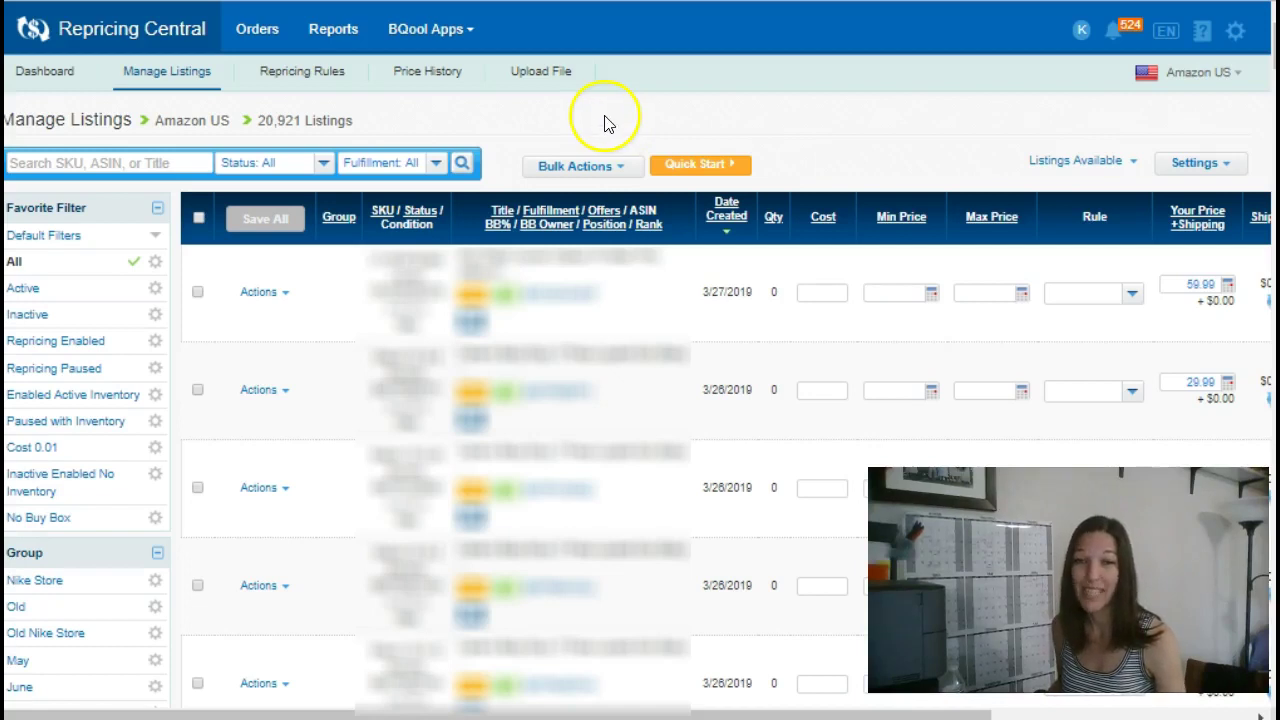
{"action": "left_click", "coordinate": [582, 167]}
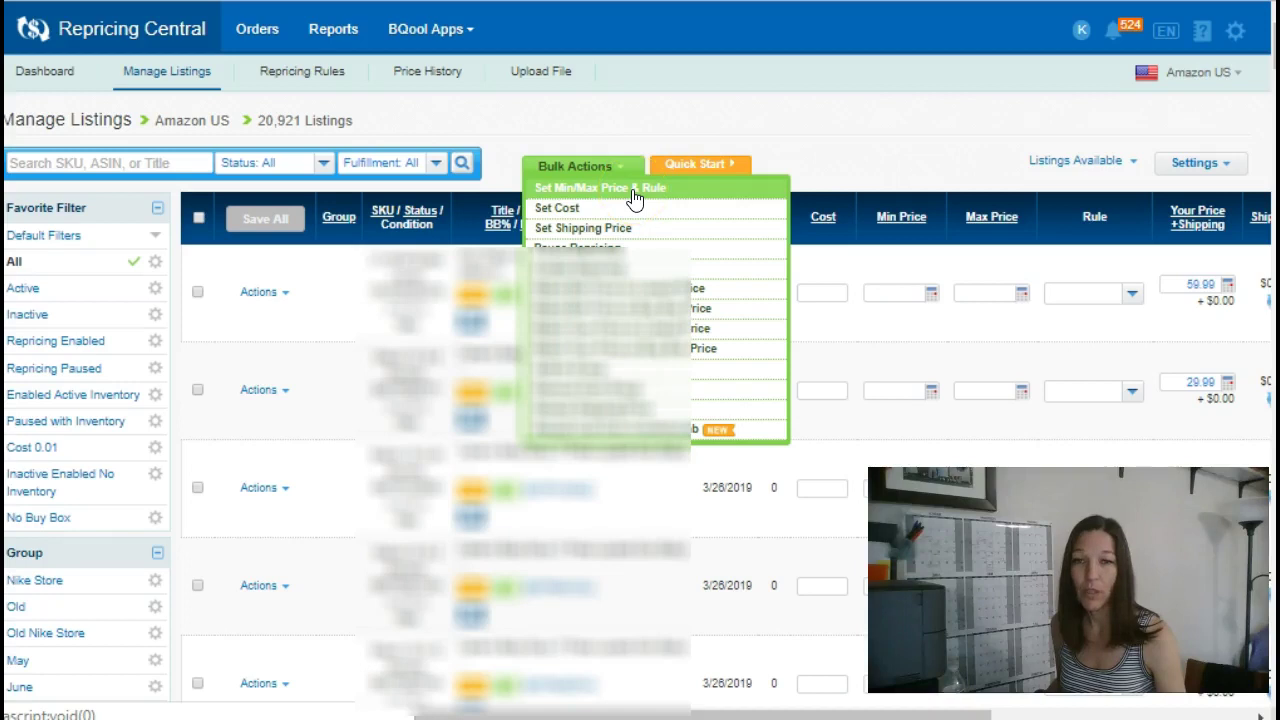
Start Set Min/Max Price & Rule, targeting all 999 listings missing Min Price, Max Price and Rule
{"action": "left_click", "coordinate": [633, 196]}
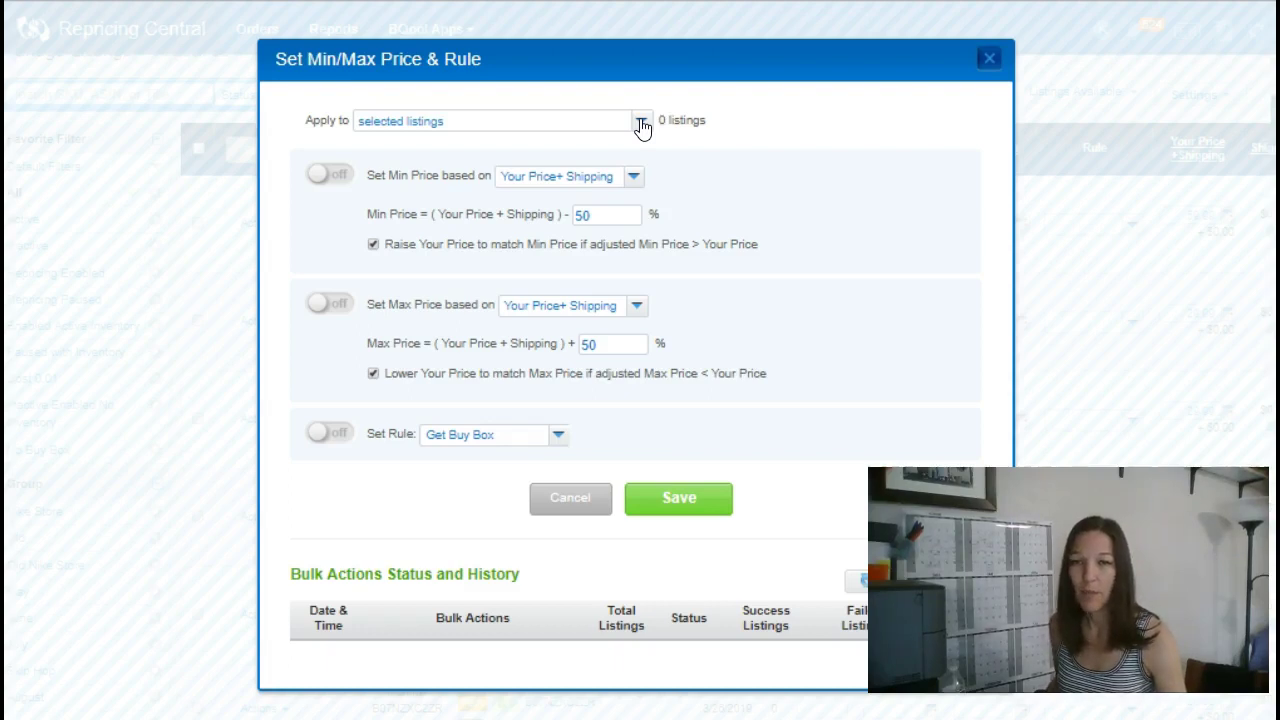
{"action": "left_click", "coordinate": [642, 124]}
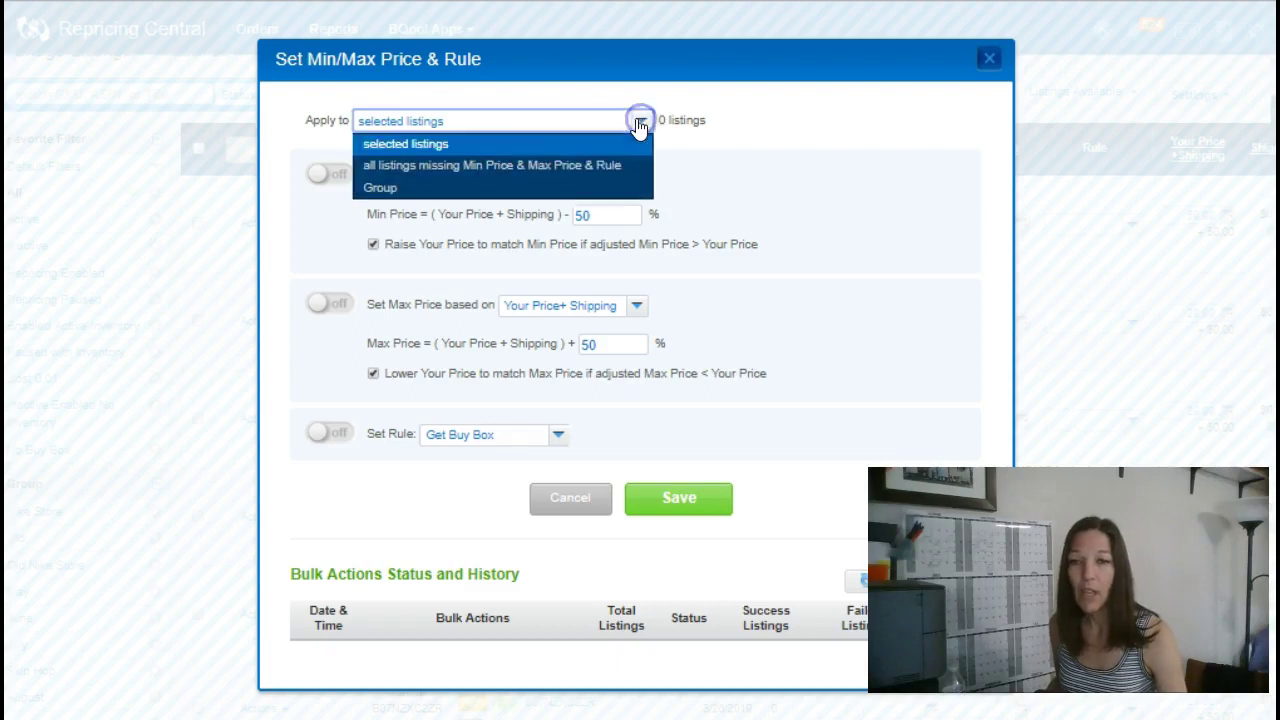
{"action": "left_click", "coordinate": [556, 168]}
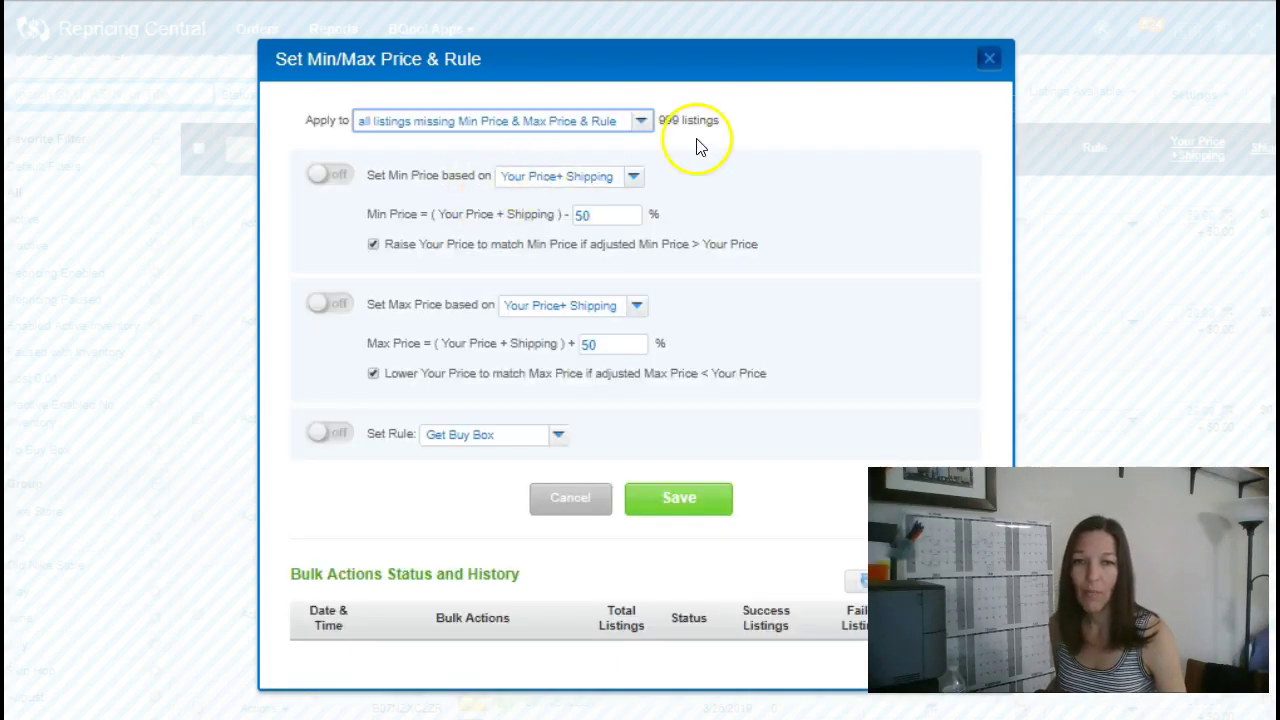
{"action": "left_click", "coordinate": [681, 181]}
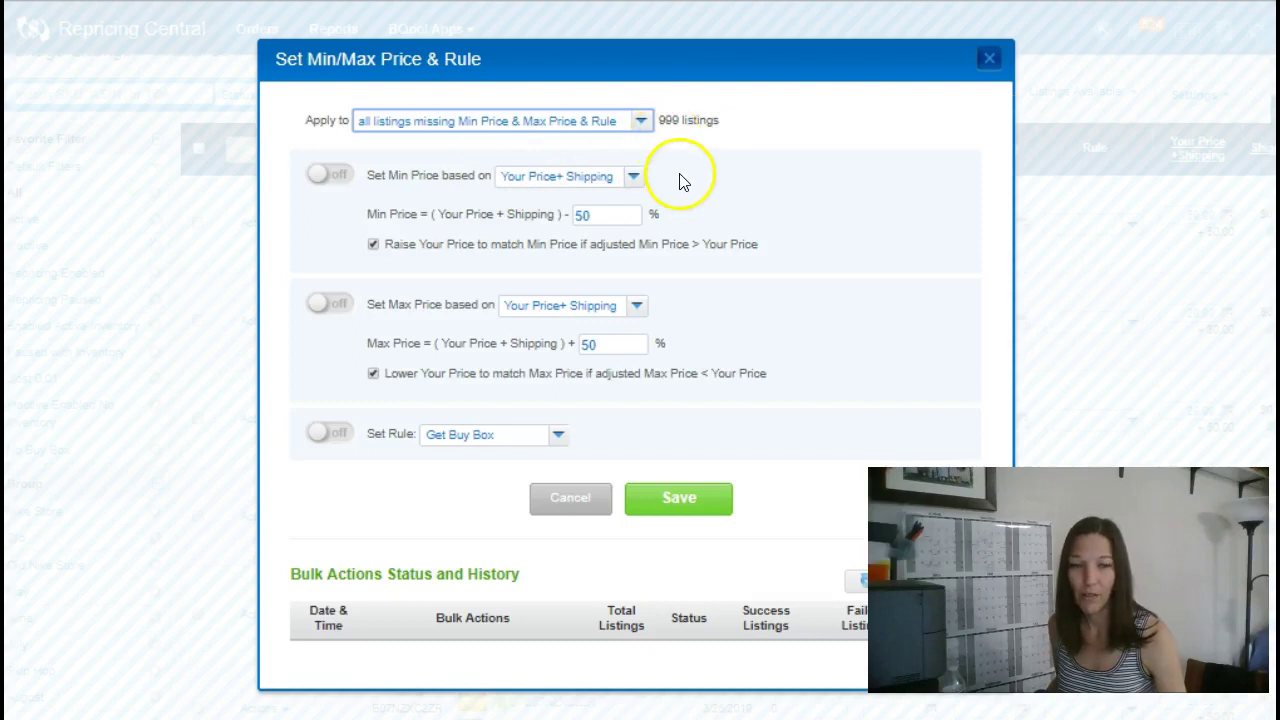
Set Min Price to 20% ROI and enable Max Price at Your Price + Shipping plus 50%
{"action": "left_click", "coordinate": [335, 178]}
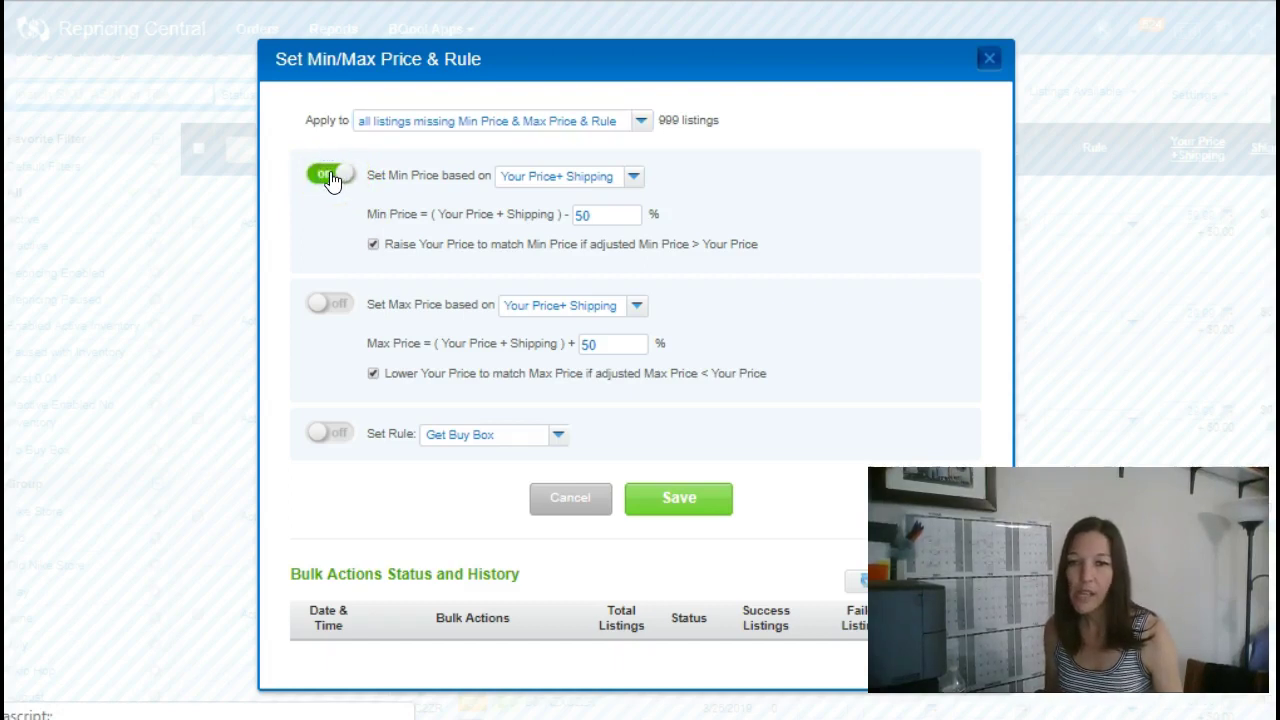
{"action": "left_click", "coordinate": [554, 186]}
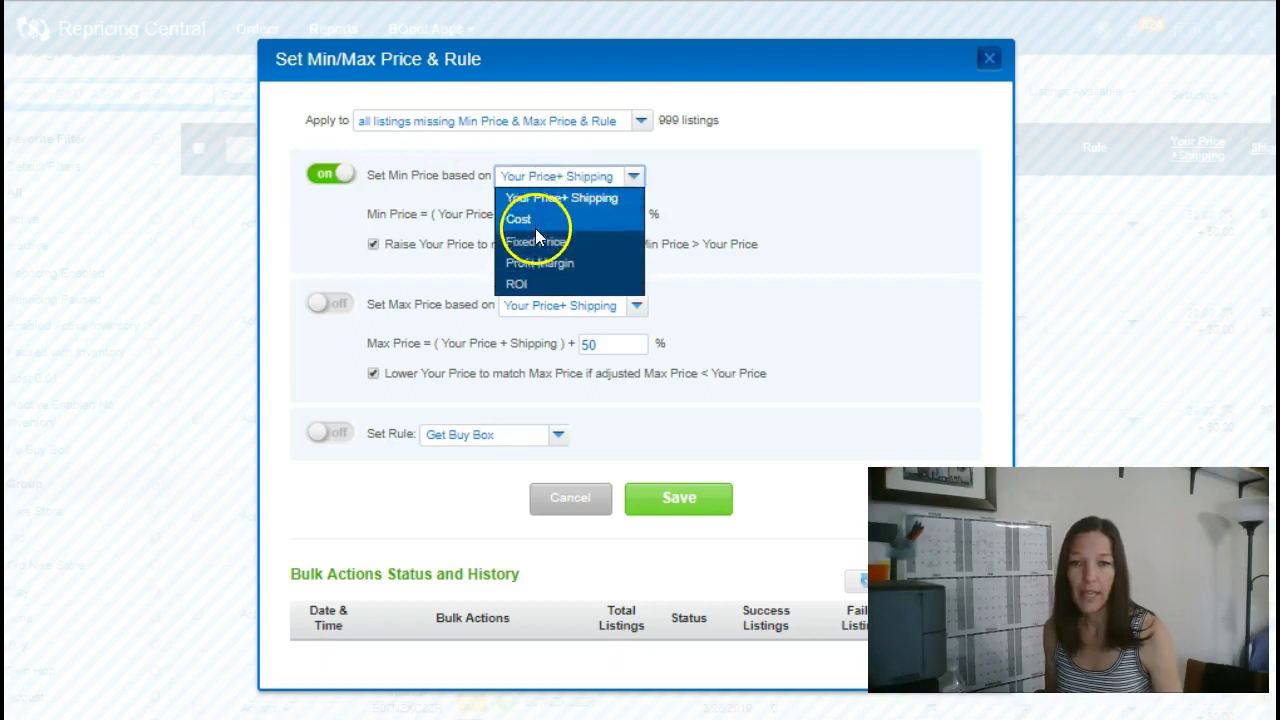
{"action": "left_click", "coordinate": [516, 288]}
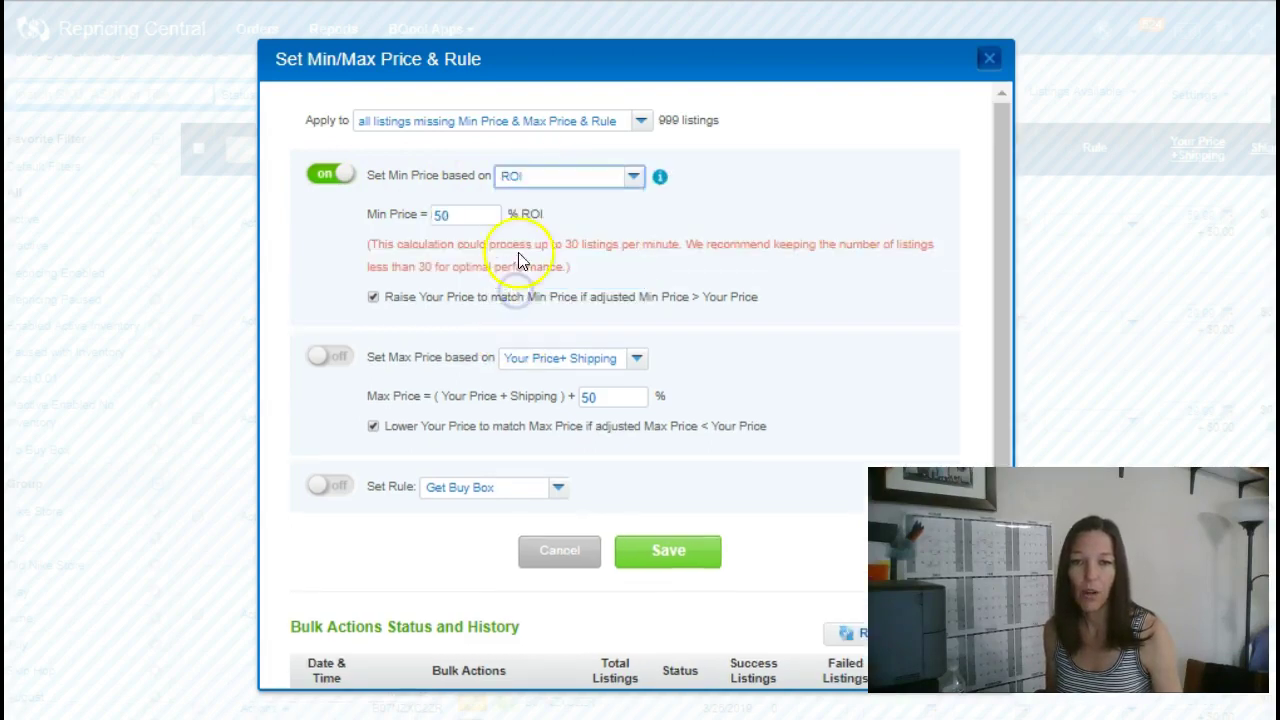
{"action": "left_click_drag", "start_coordinate": [472, 222], "coordinate": [408, 215]}
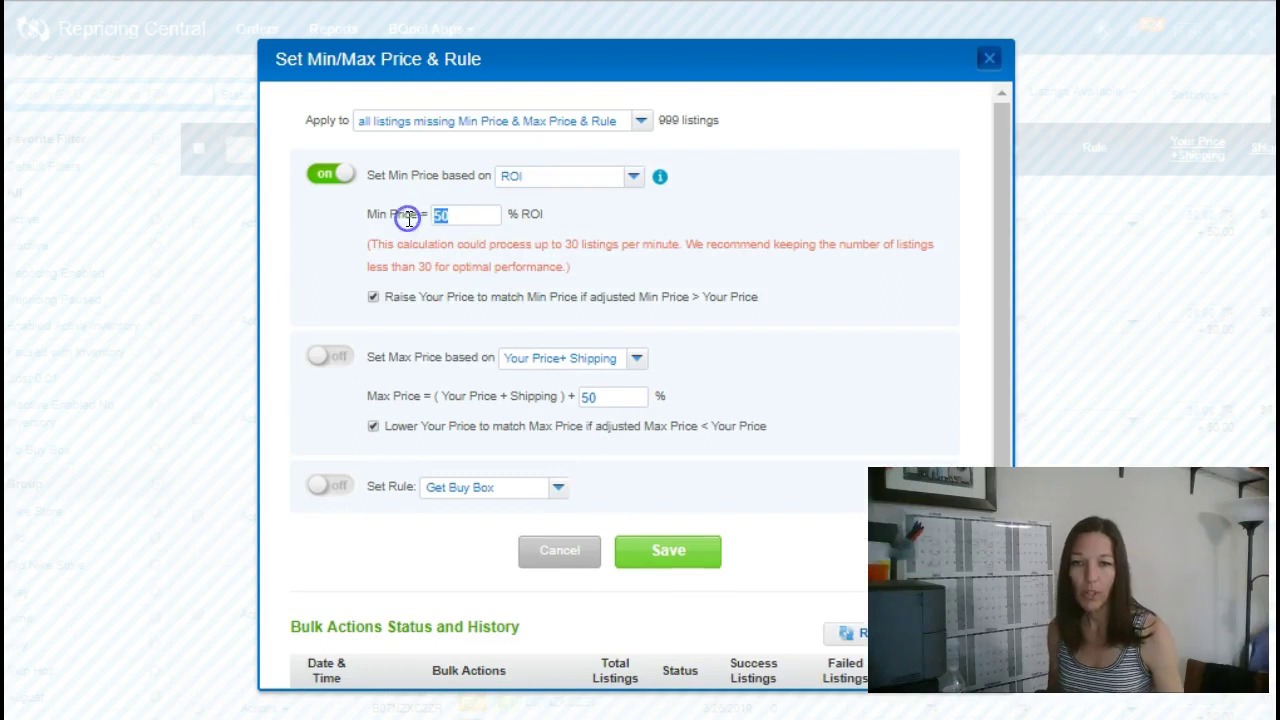
{"action": "type", "text": "20"}
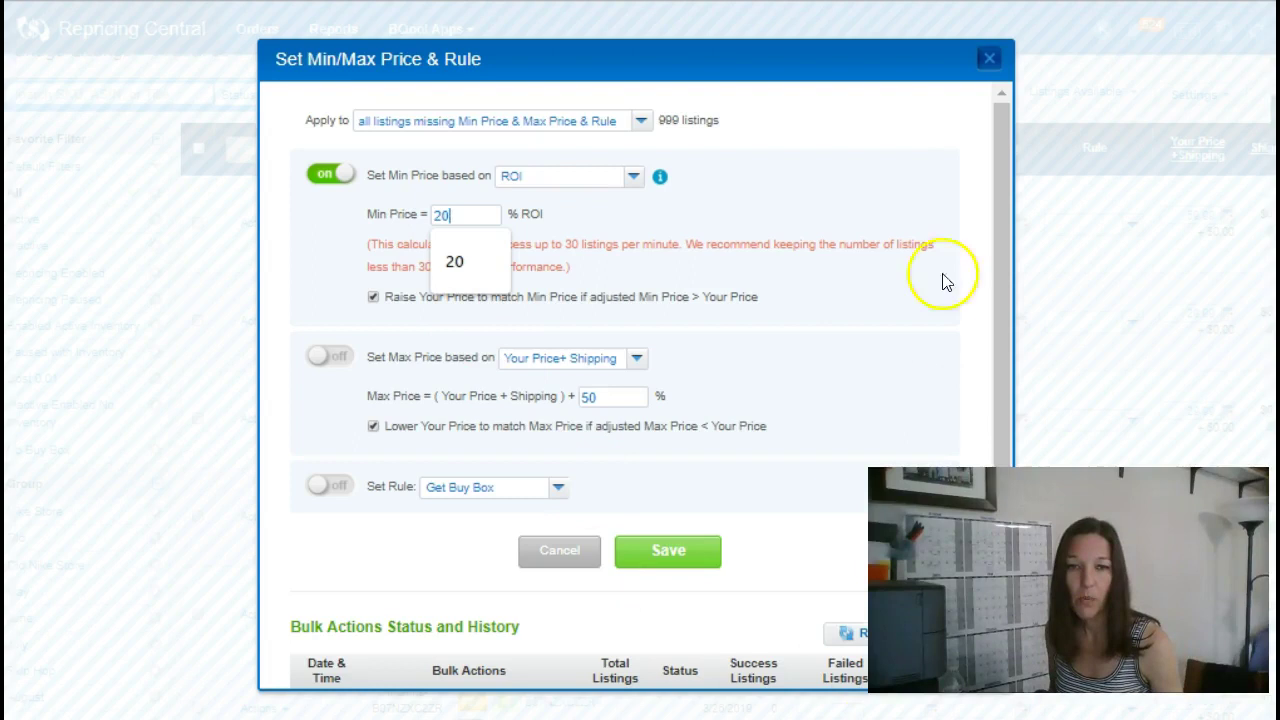
{"action": "left_click", "coordinate": [866, 277]}
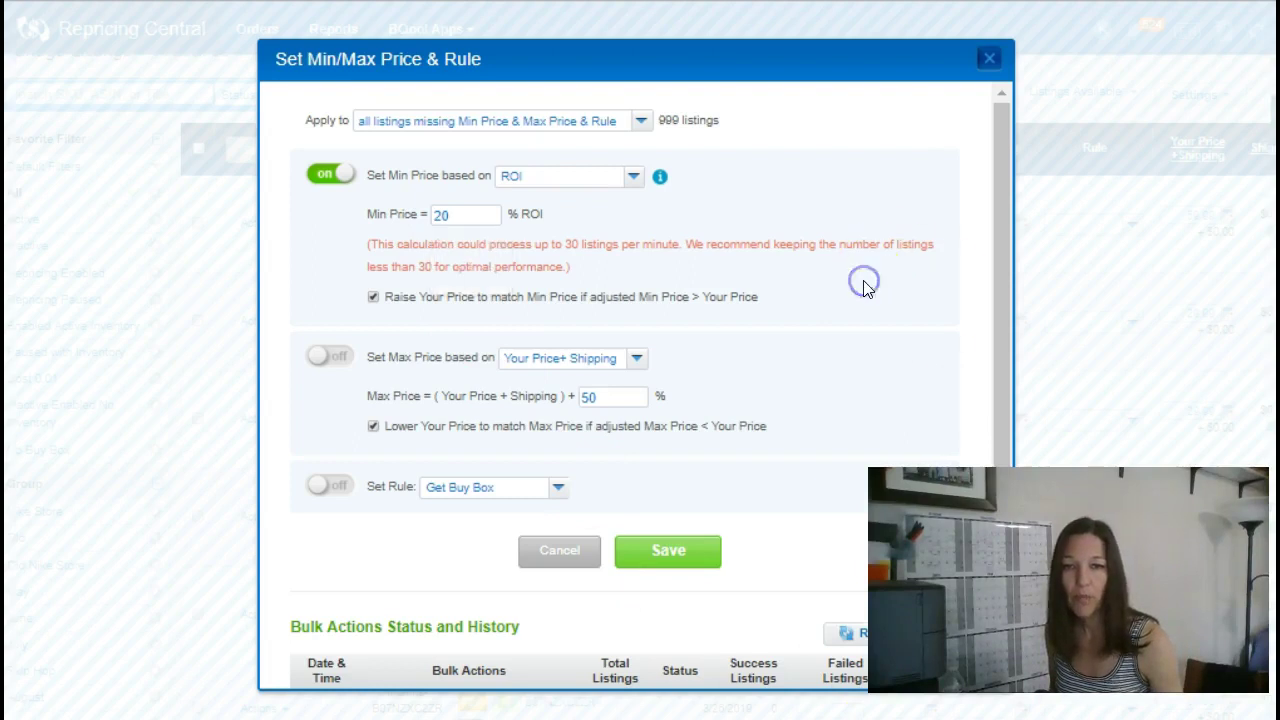
{"action": "left_click", "coordinate": [330, 356]}
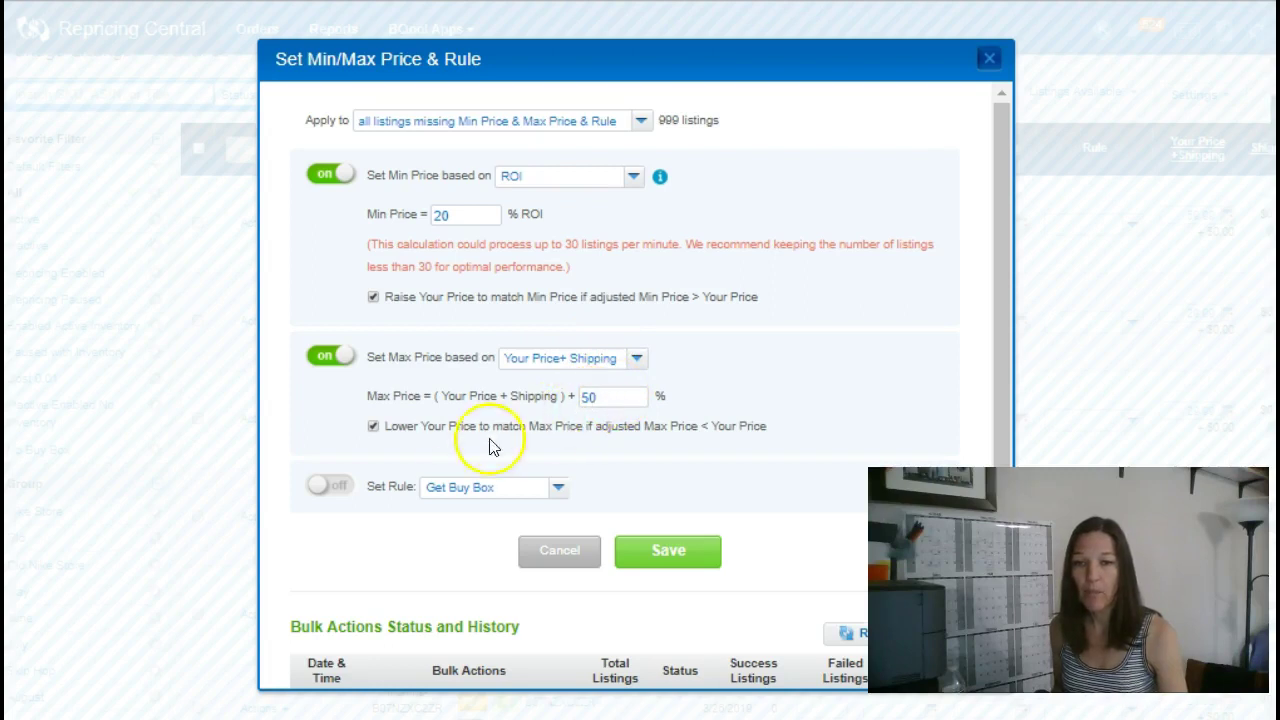
Enable the Get Buy Box rule and save the bulk job for 999 listings
{"action": "left_click", "coordinate": [333, 490]}
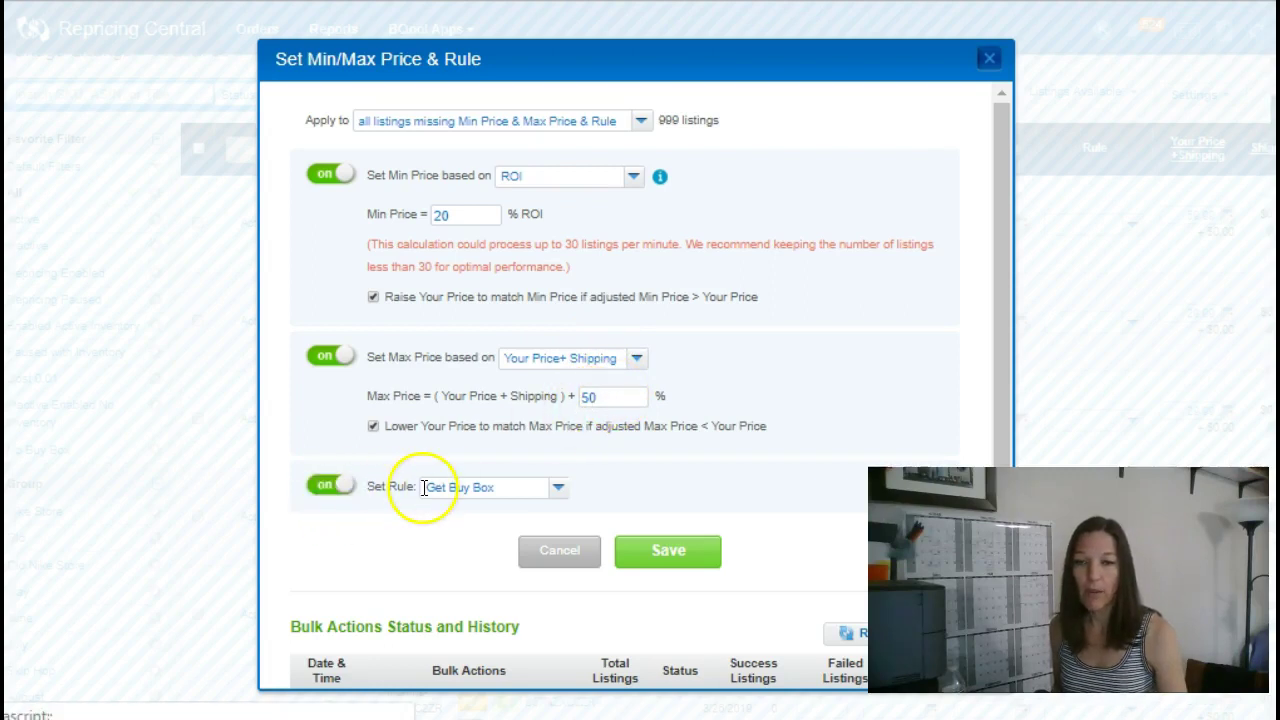
{"action": "left_click", "coordinate": [670, 551]}
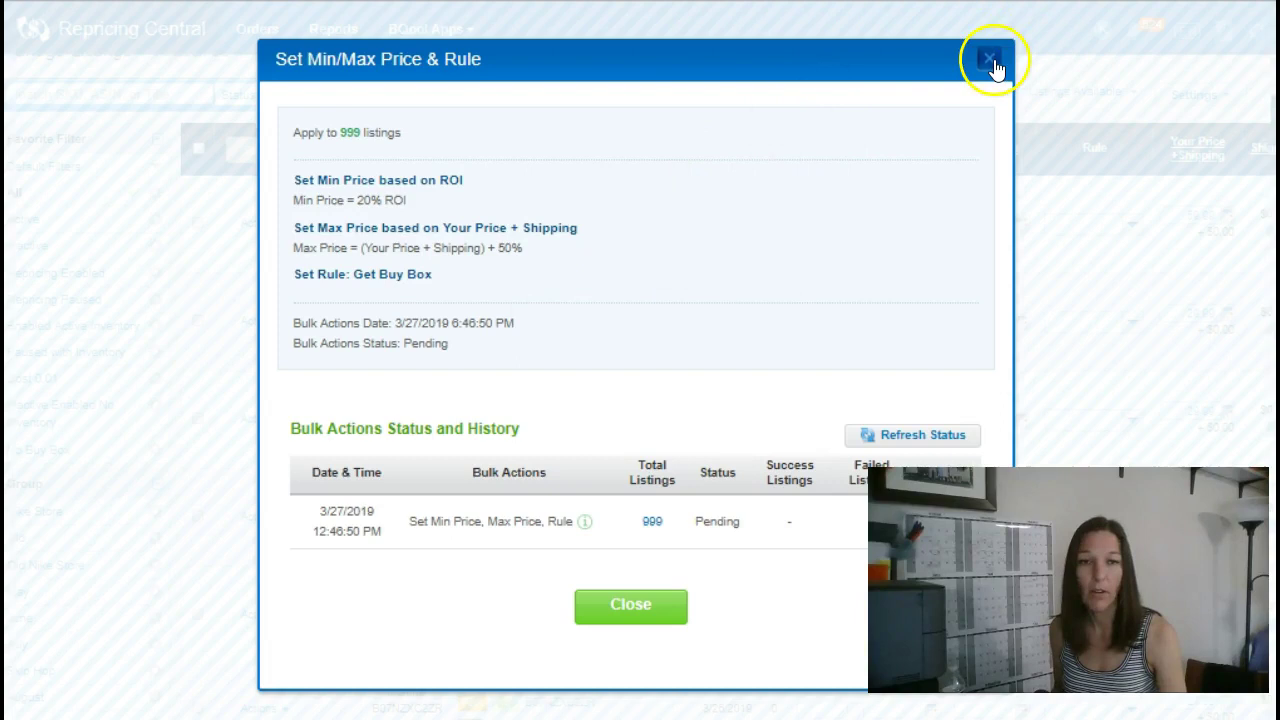
{"action": "left_click", "coordinate": [609, 602]}
{"action": "scroll", "coordinate": [598, 420], "scroll_direction": "up", "scroll_amount": 1}
{"action": "left_click", "coordinate": [575, 168]}
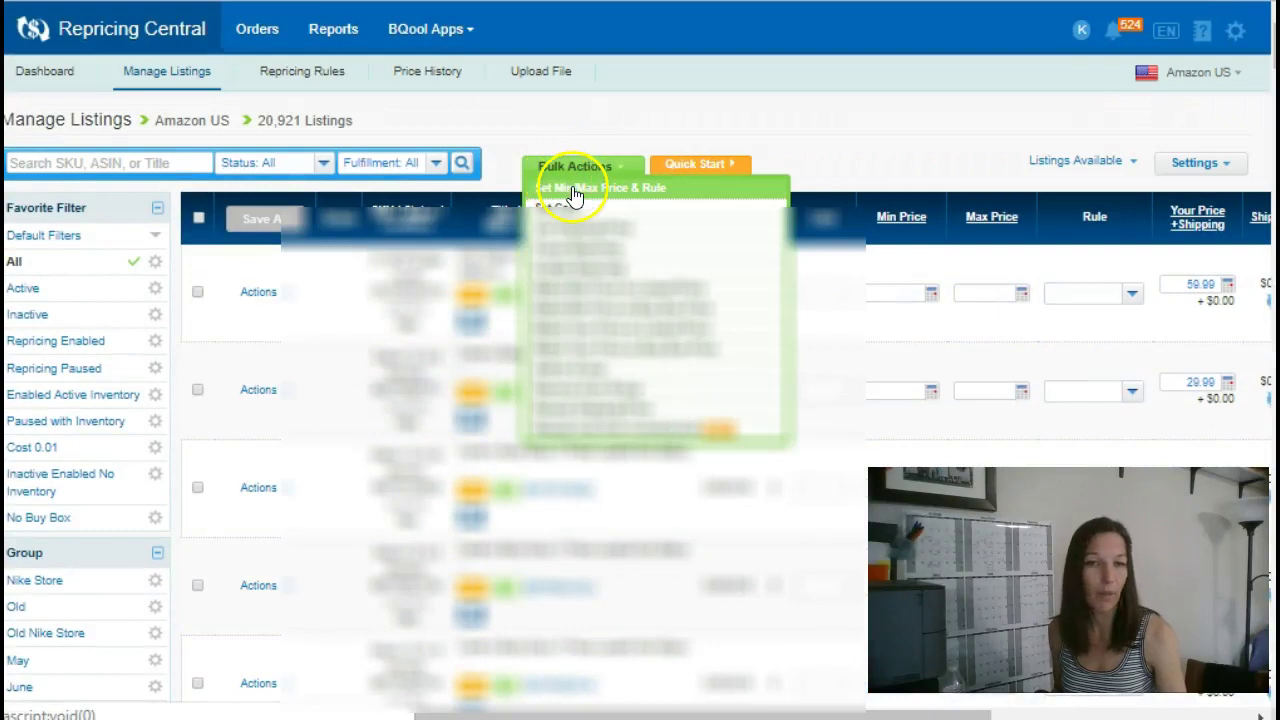
{"action": "left_click", "coordinate": [575, 192]}
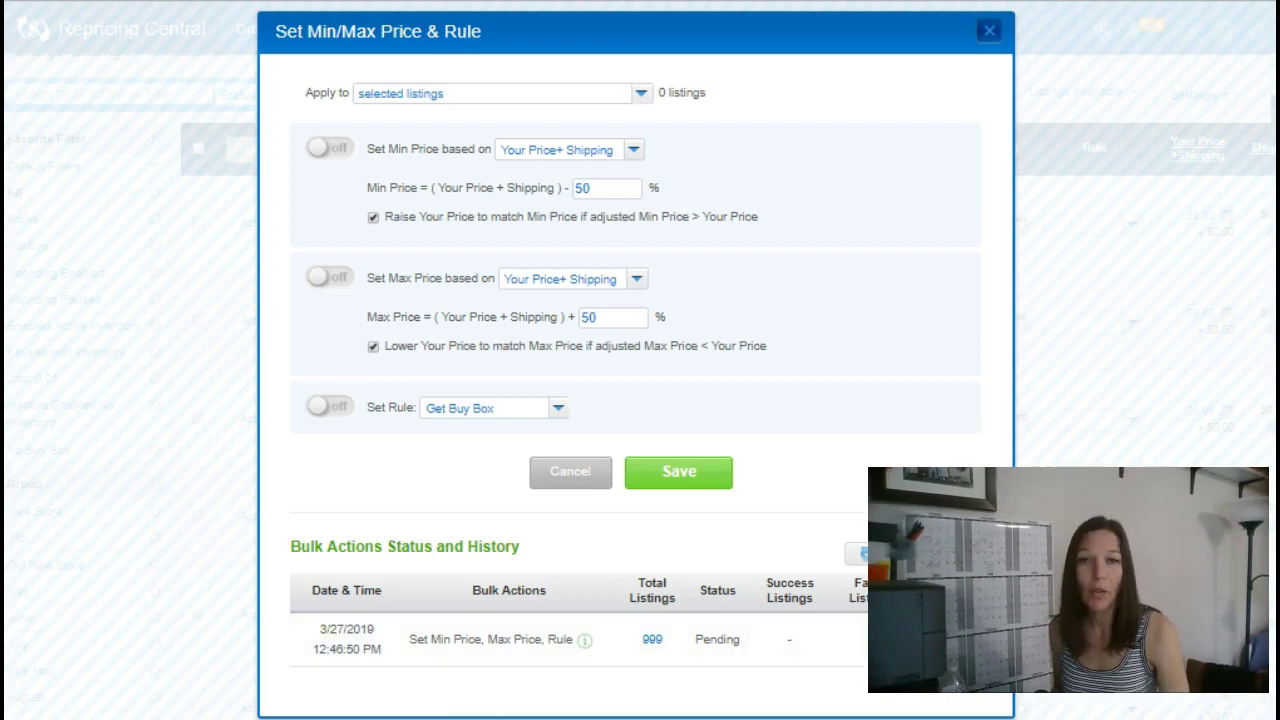
{"action": "left_click", "coordinate": [989, 33]}
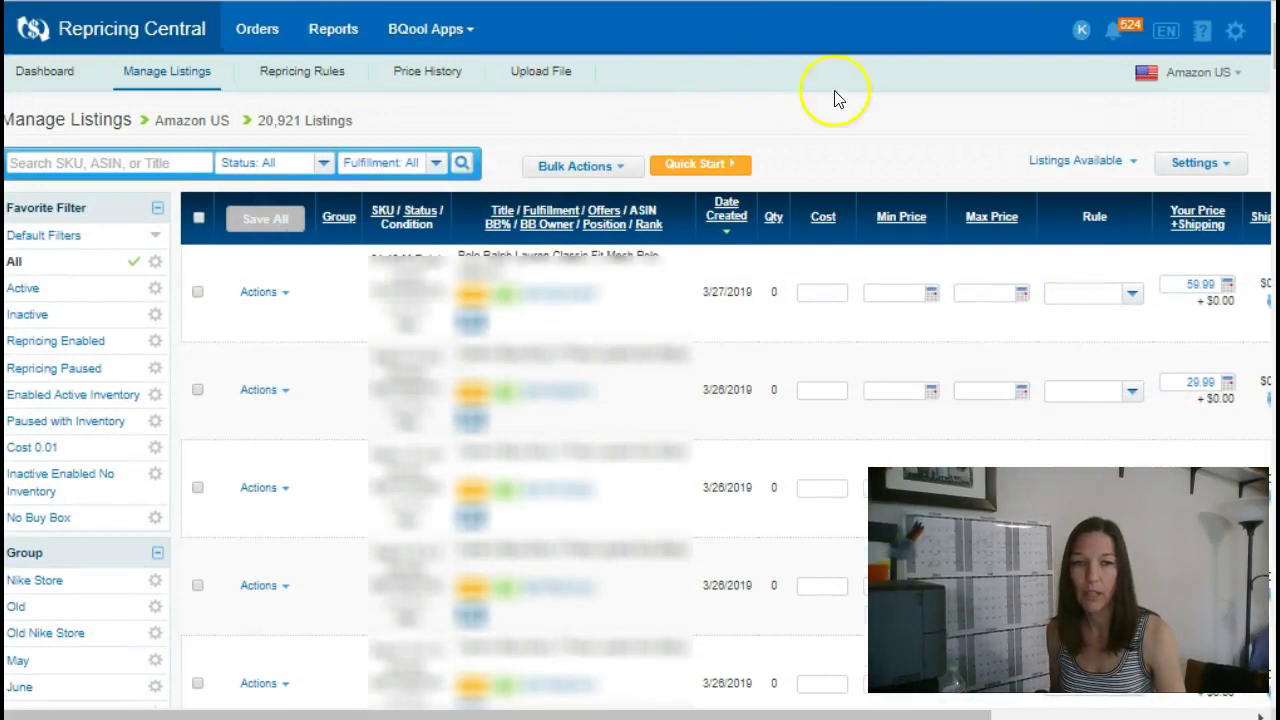
{"action": "left_click", "coordinate": [1218, 163]}
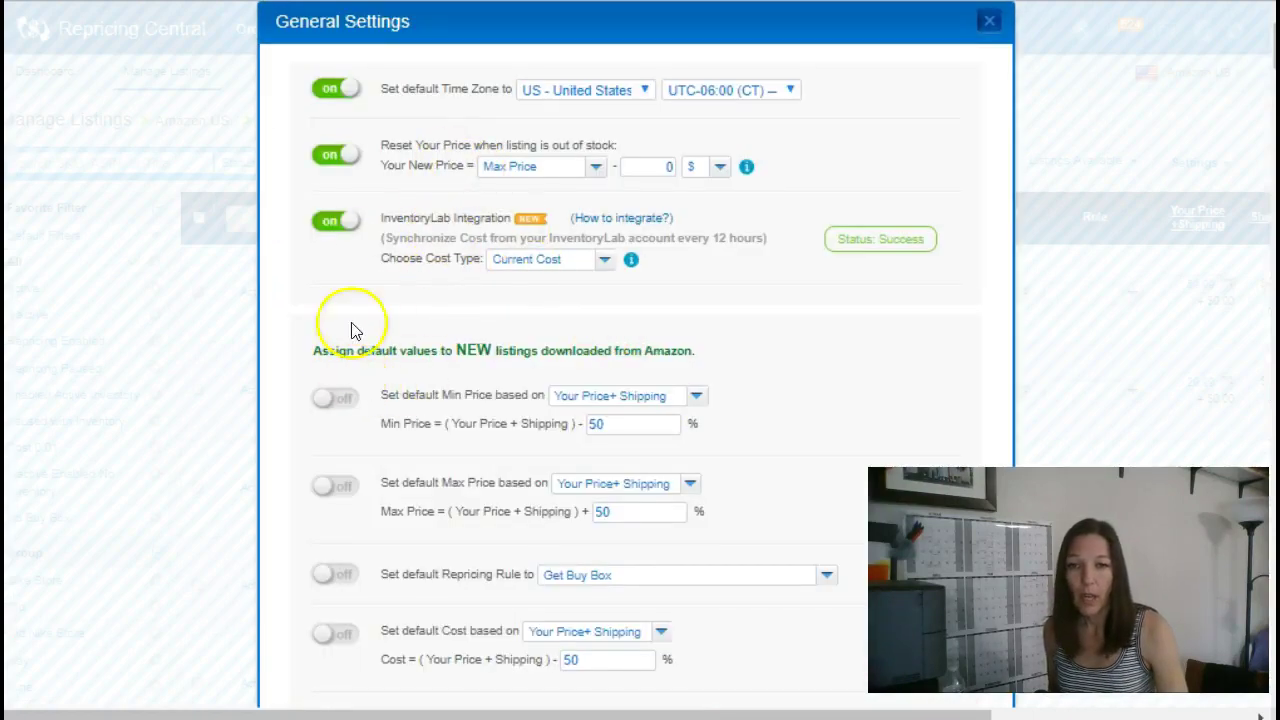
{"action": "left_click", "coordinate": [603, 259]}
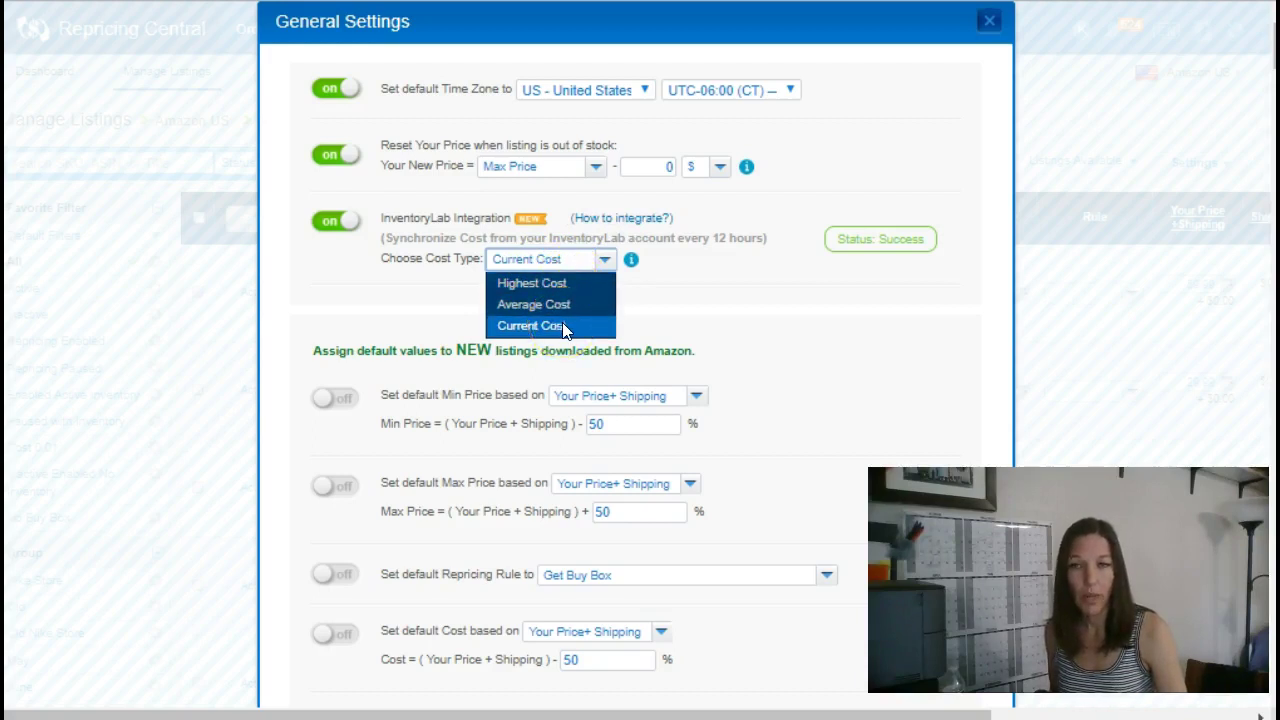
{"action": "left_click", "coordinate": [688, 292]}
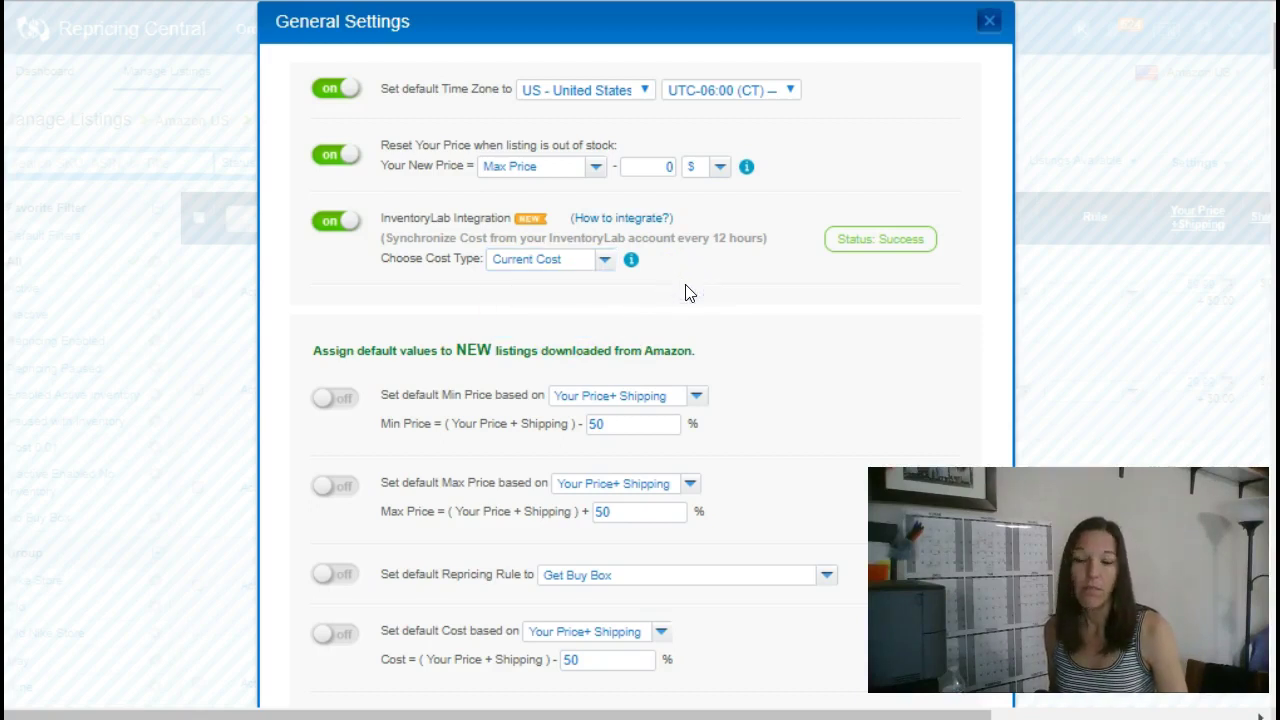
{"action": "mouse_move", "coordinate": [636, 270]}
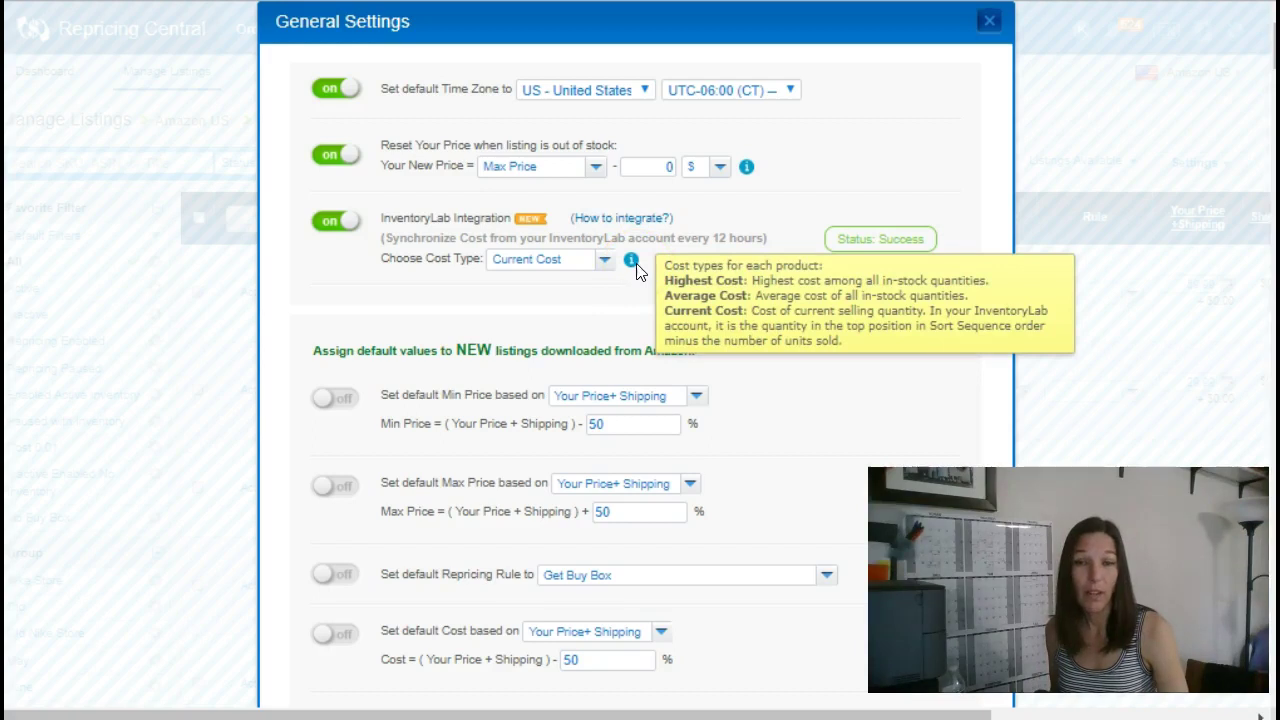
{"action": "left_click", "coordinate": [900, 242]}
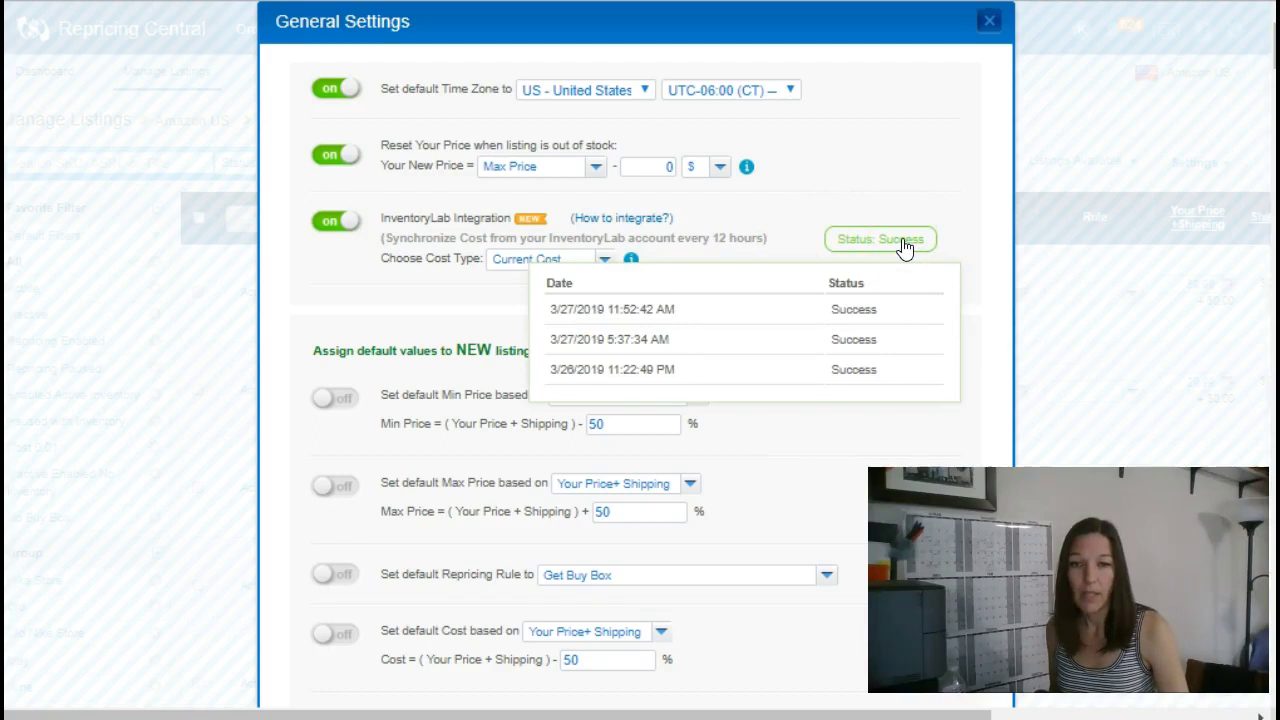
{"action": "left_click", "coordinate": [889, 245]}
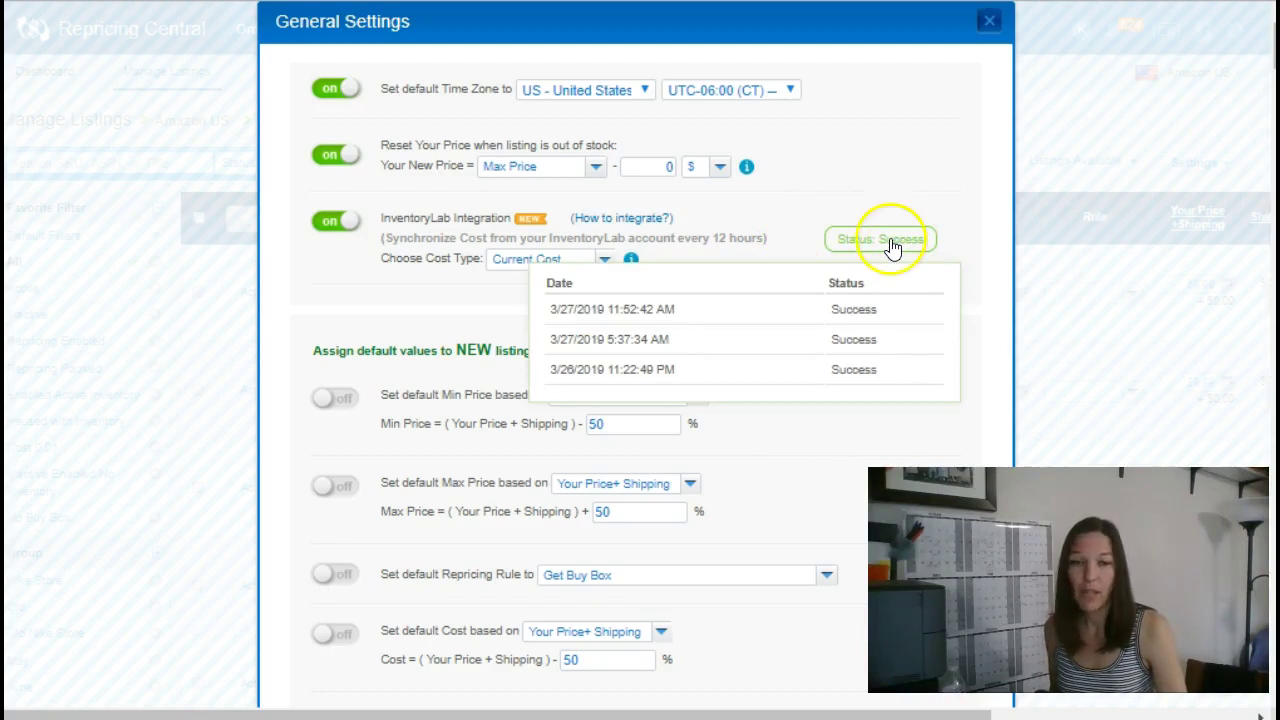
{"action": "left_click", "coordinate": [815, 250]}
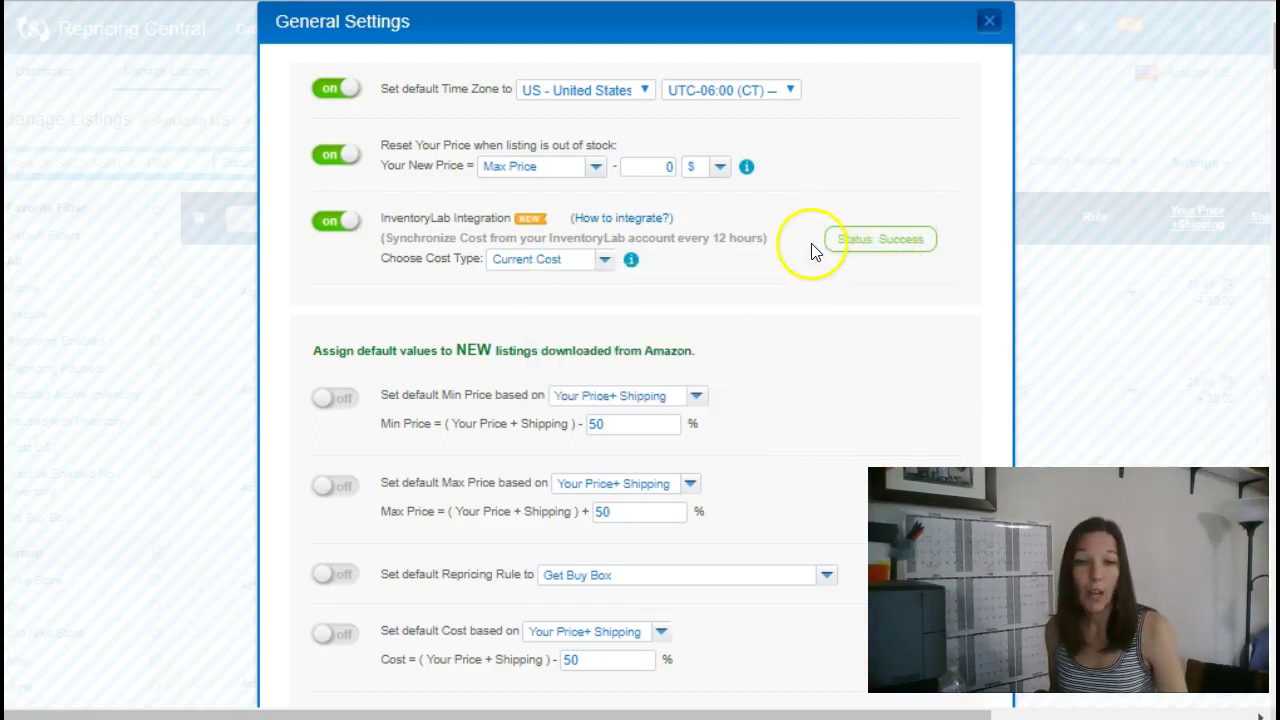
{"action": "left_click", "coordinate": [987, 23]}
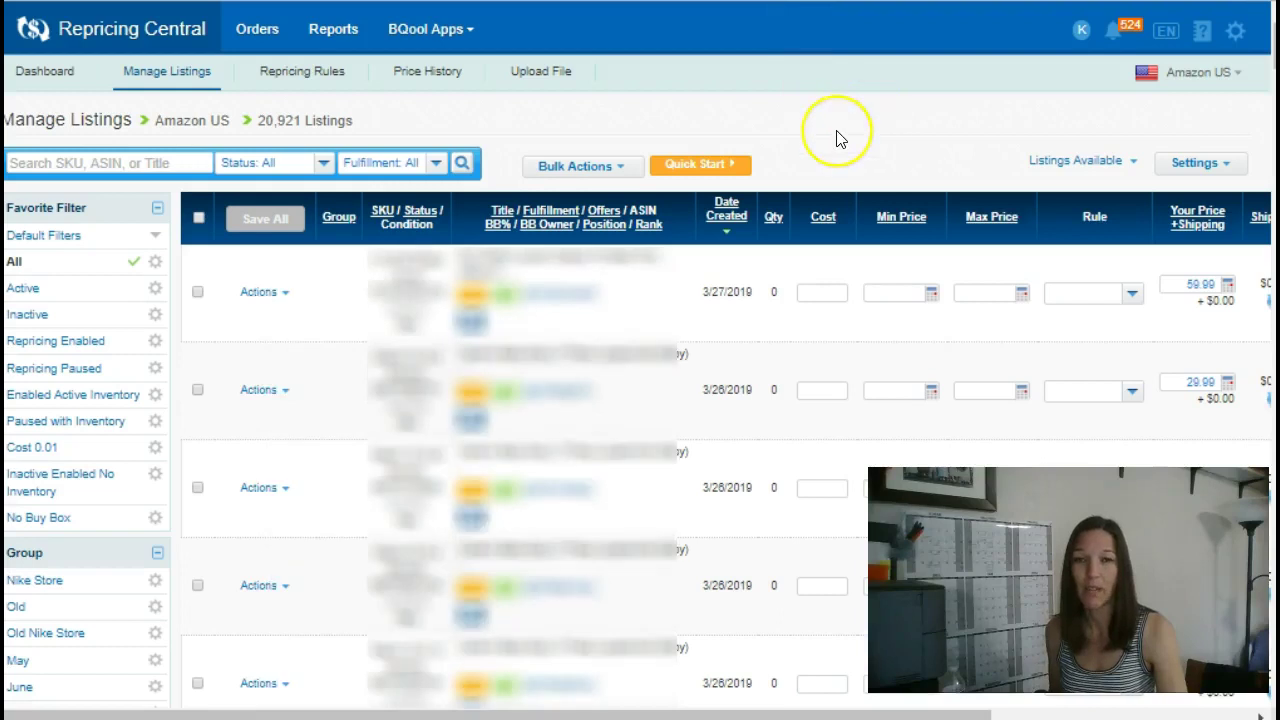
Reopen Set Min/Max Price & Rule and enable Min Price at Your Price + Shipping minus 20%
{"action": "left_click", "coordinate": [573, 163]}
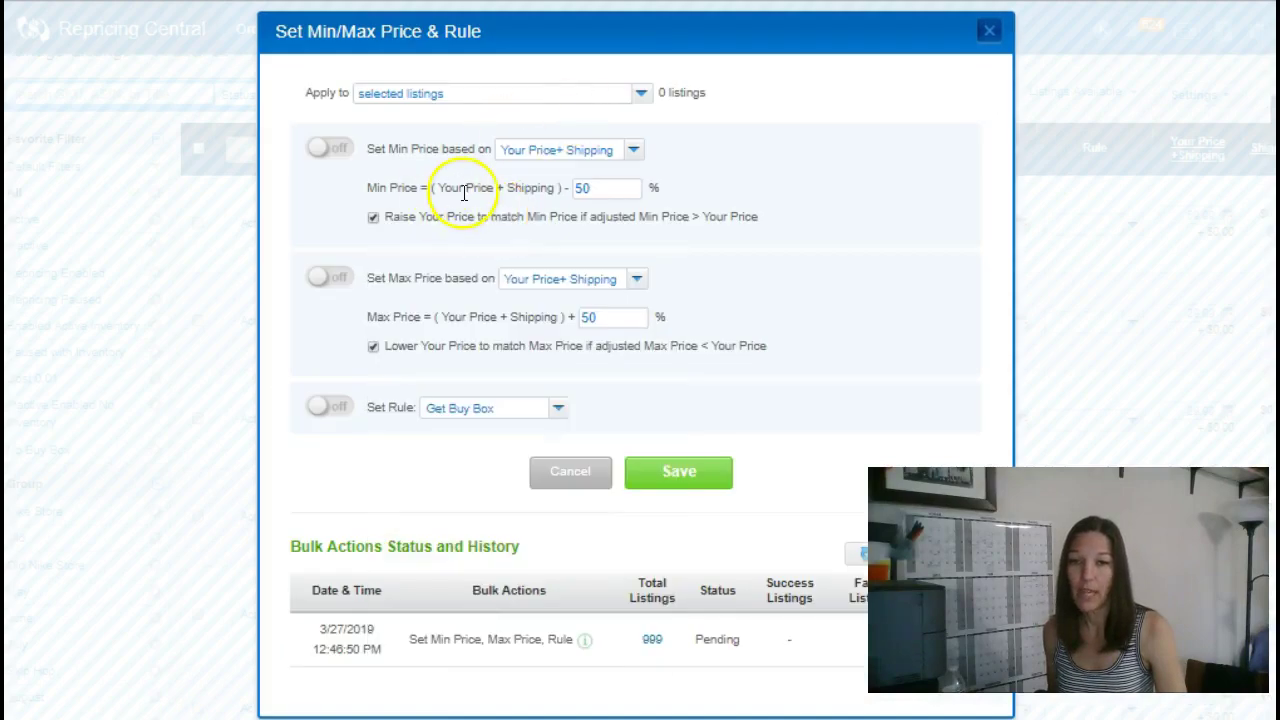
{"action": "left_click", "coordinate": [330, 148]}
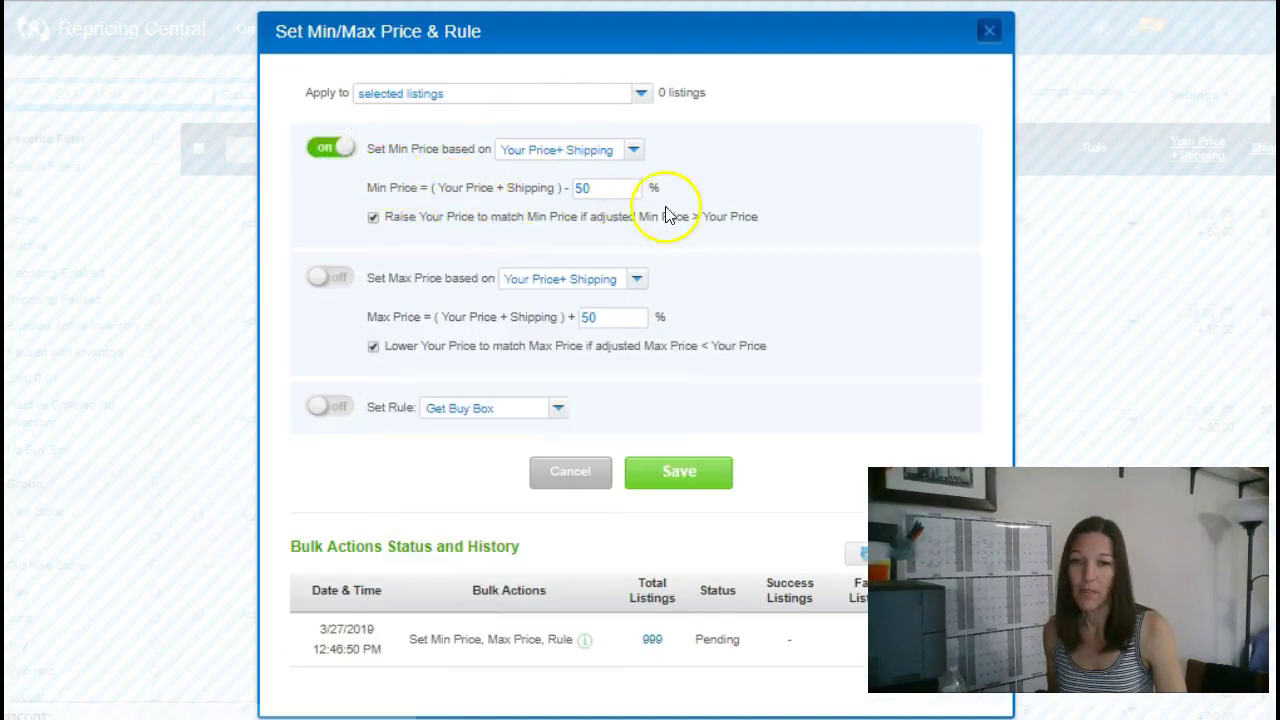
{"action": "left_click_drag", "start_coordinate": [597, 185], "coordinate": [560, 200]}
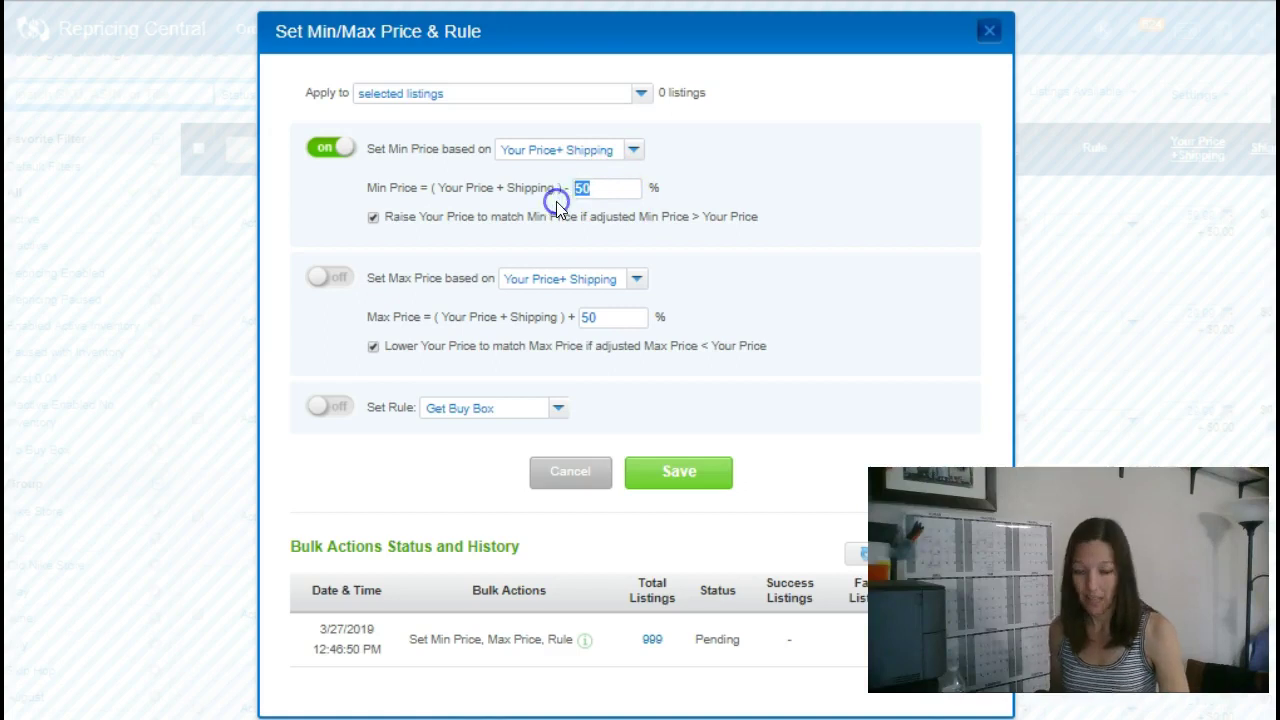
{"action": "type", "text": "20"}
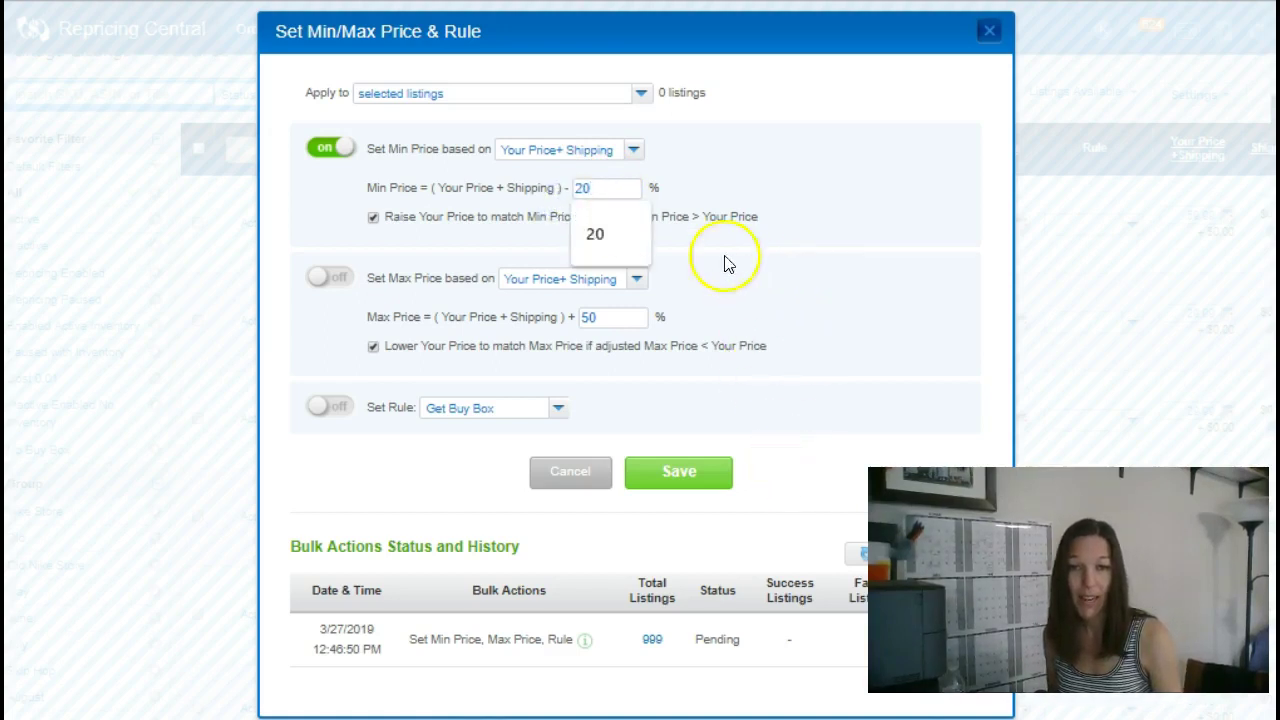
{"action": "left_click_drag", "start_coordinate": [603, 189], "coordinate": [577, 175]}
{"action": "left_click", "coordinate": [570, 152]}
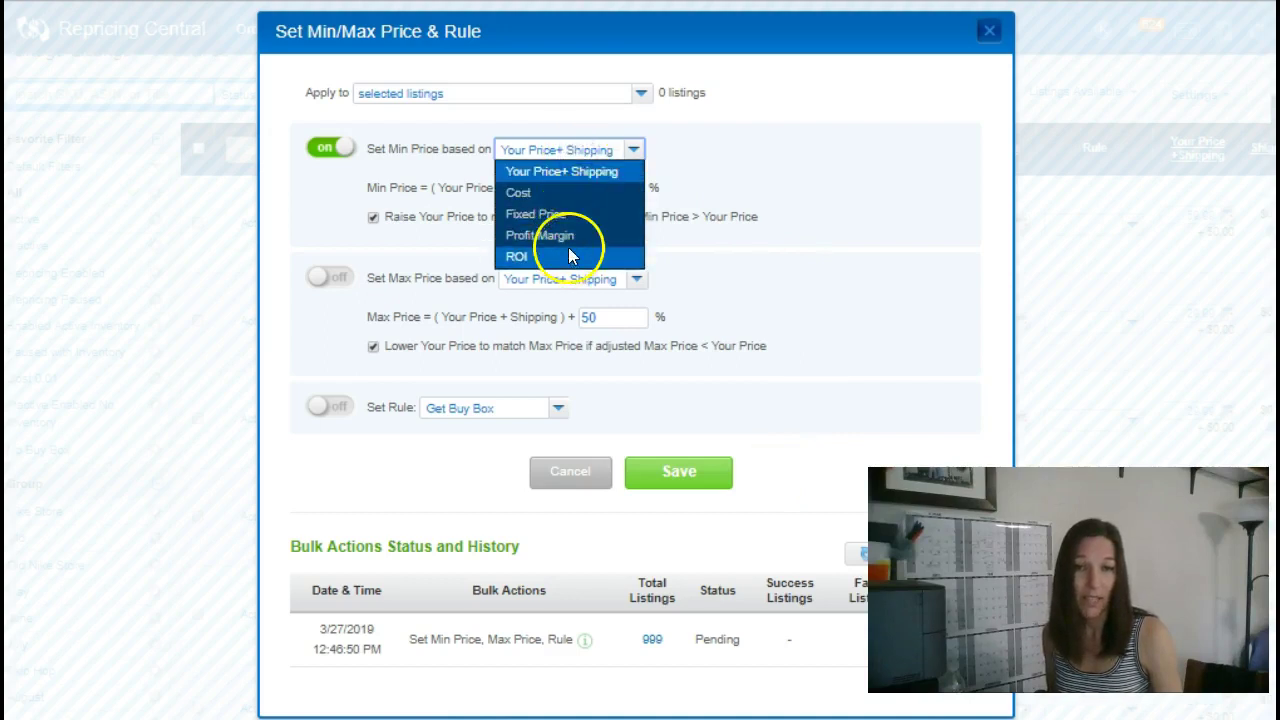
{"action": "left_click", "coordinate": [724, 158]}
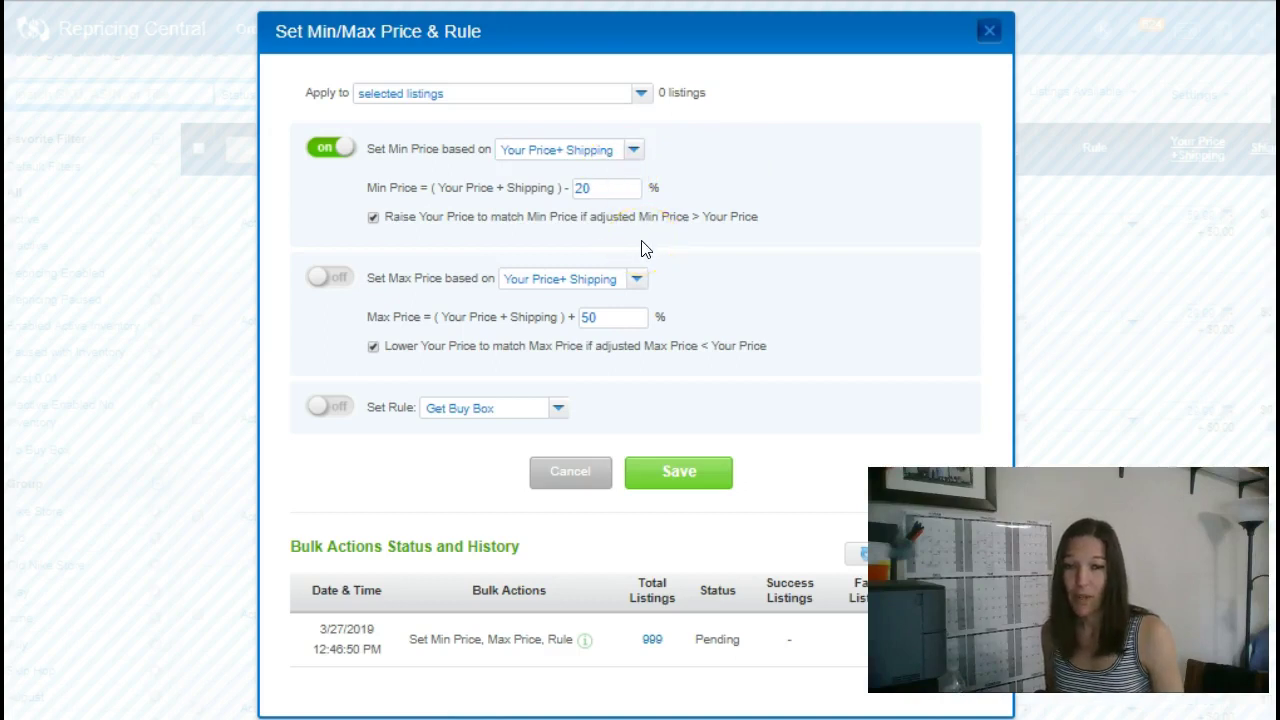
{"action": "left_click", "coordinate": [617, 155]}
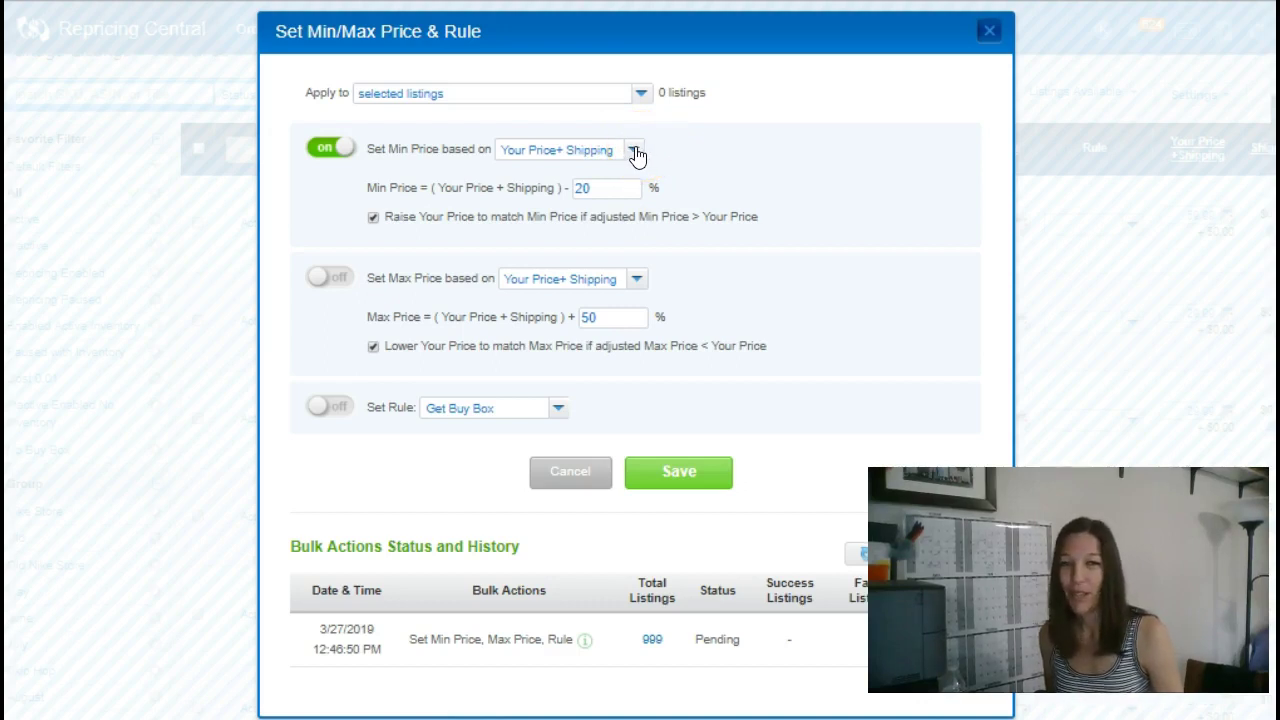
{"action": "left_click", "coordinate": [646, 172]}
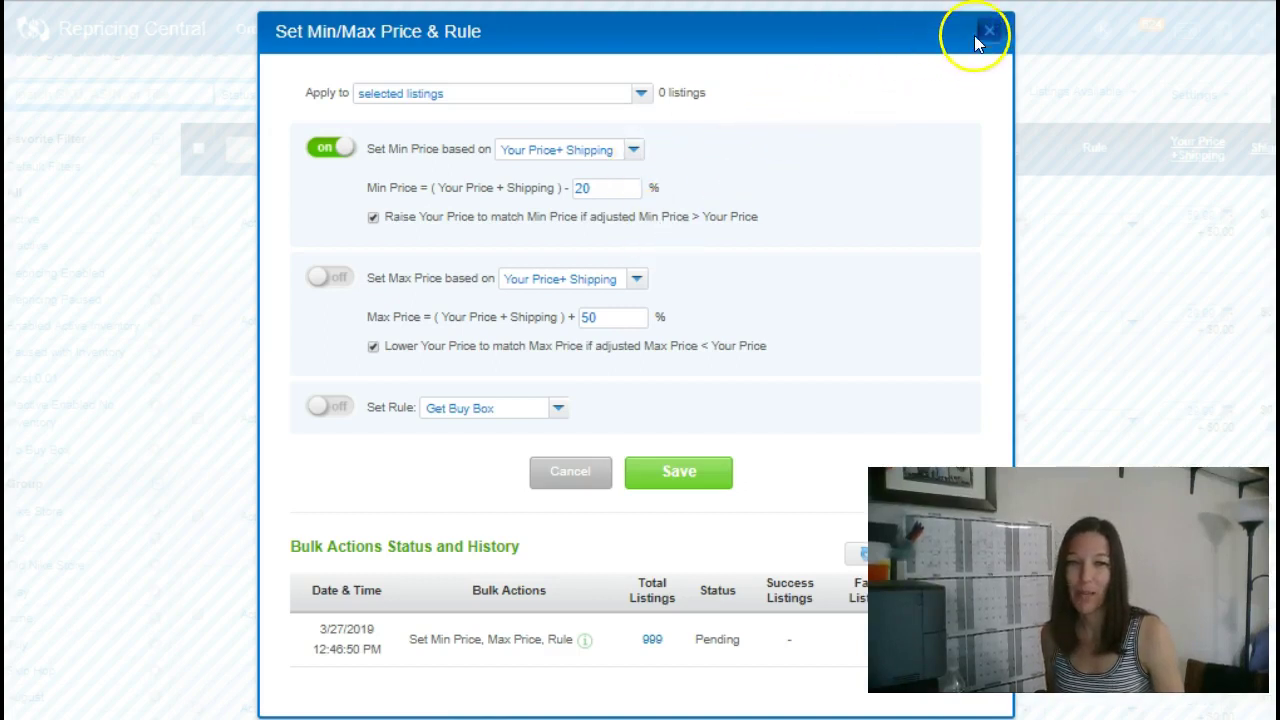